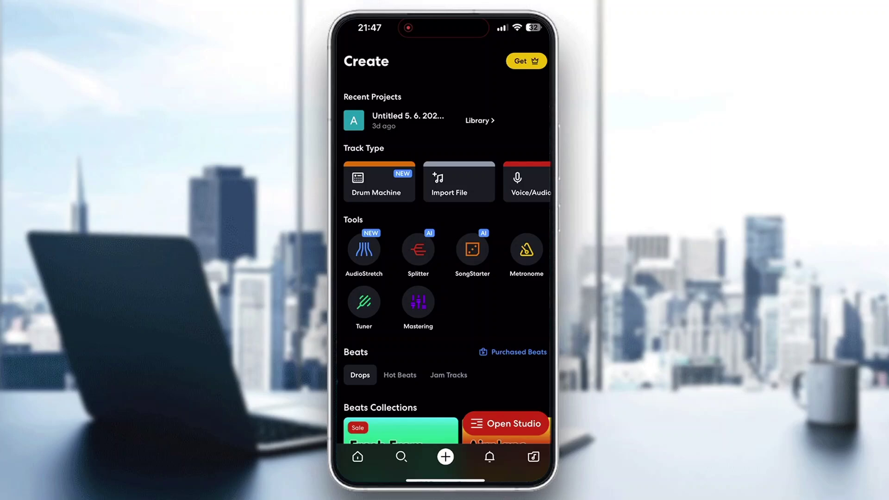
Relaunch BandLab from the home screen and view the Trending feed.
{"action": "left_click_drag", "start_coordinate": [445, 480], "coordinate": [445, 313]}
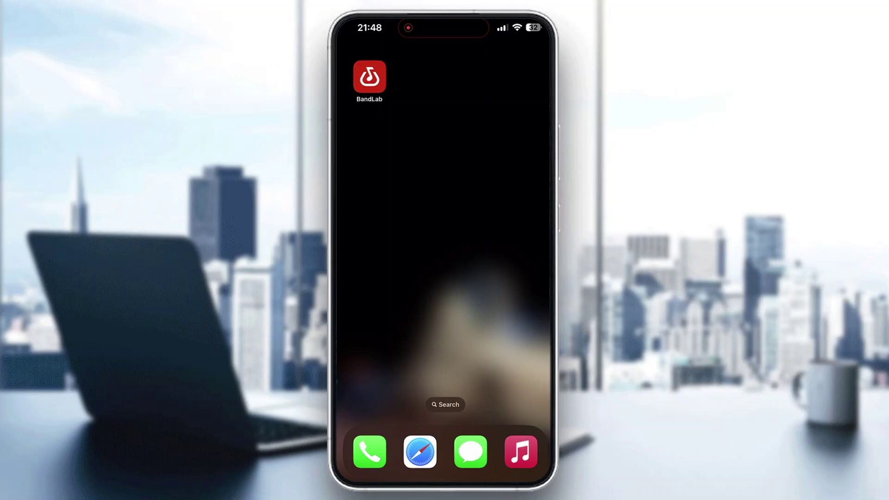
{"action": "left_click", "coordinate": [369, 76]}
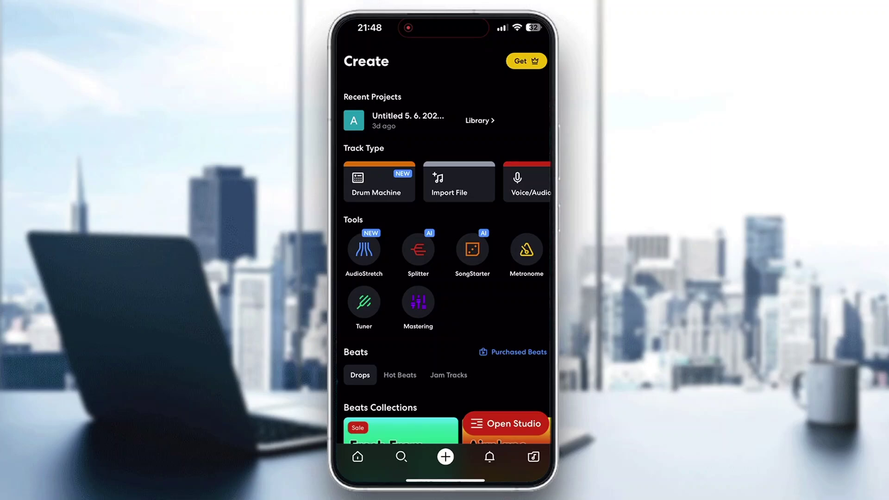
{"action": "left_click", "coordinate": [357, 456]}
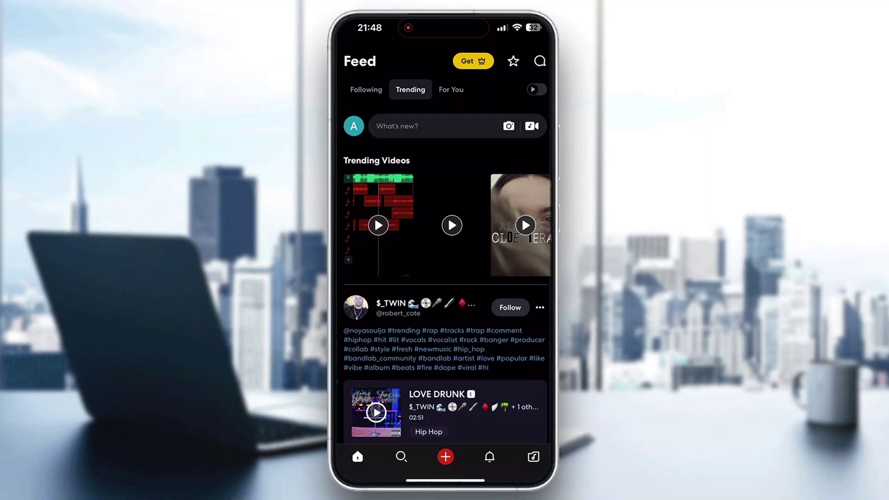
{"action": "scroll", "coordinate": [446, 278], "scroll_direction": "down", "scroll_amount": 2}
{"action": "scroll", "coordinate": [445, 278], "scroll_direction": "up", "scroll_amount": 2}
{"action": "scroll", "coordinate": [445, 278], "scroll_direction": "down", "scroll_amount": 2}
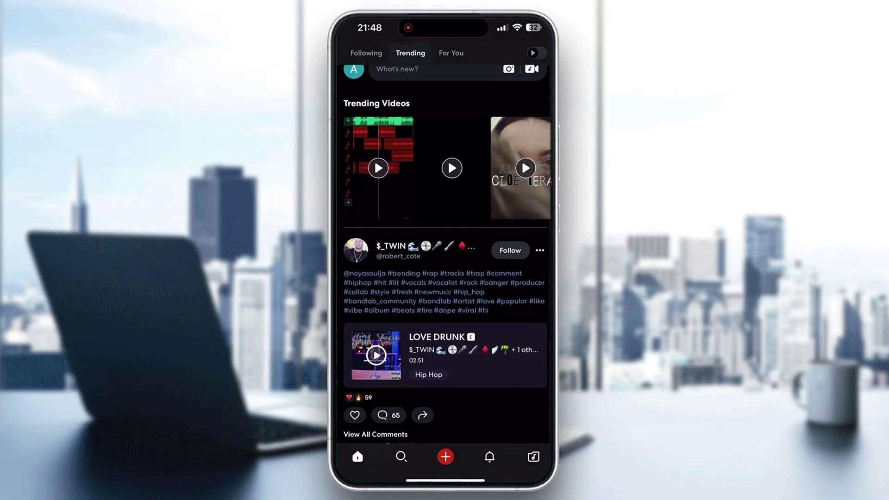
{"action": "scroll", "coordinate": [445, 278], "scroll_direction": "down", "scroll_amount": 2}
{"action": "scroll", "coordinate": [445, 278], "scroll_direction": "up", "scroll_amount": 1}
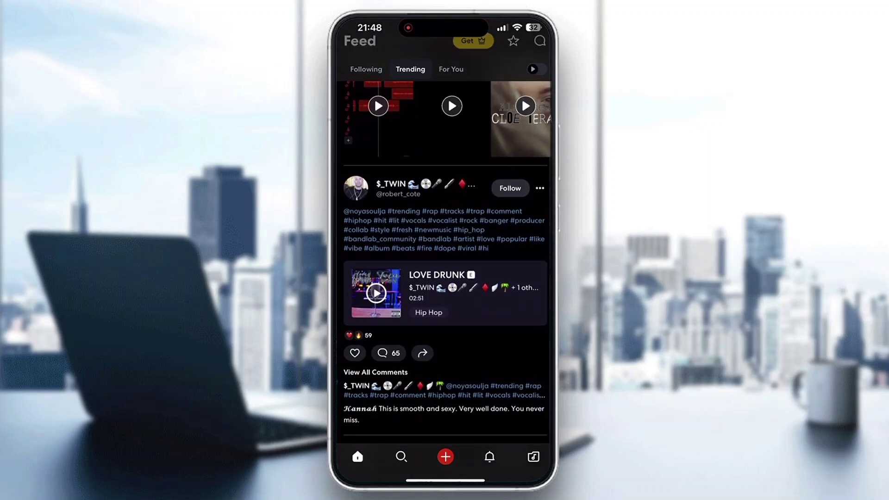
{"action": "scroll", "coordinate": [445, 278], "scroll_direction": "up", "scroll_amount": 3}
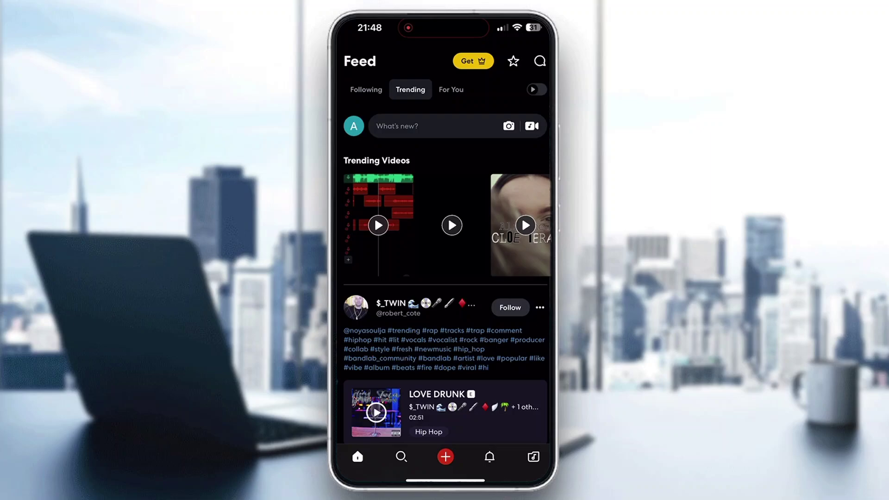
Return to the Create page with Recent Projects, Track Types, Tools and Beats.
{"action": "left_click", "coordinate": [446, 457]}
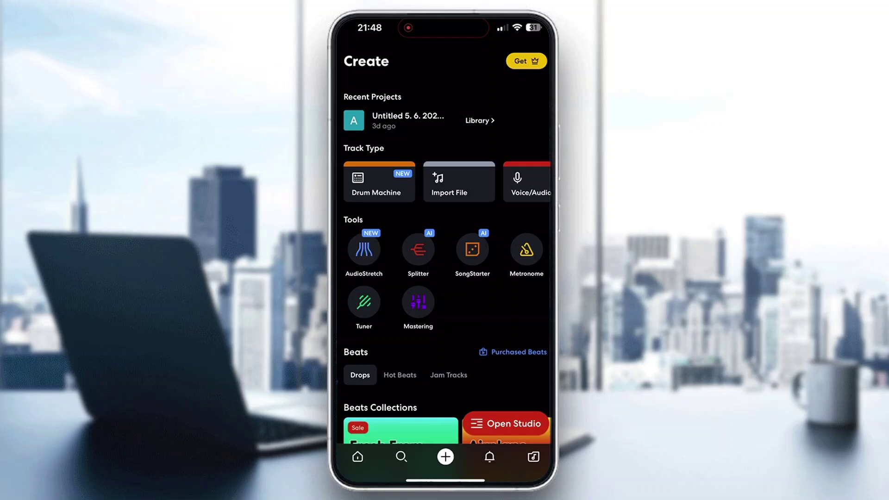
{"action": "scroll", "coordinate": [445, 182], "scroll_direction": "right", "scroll_amount": 3}
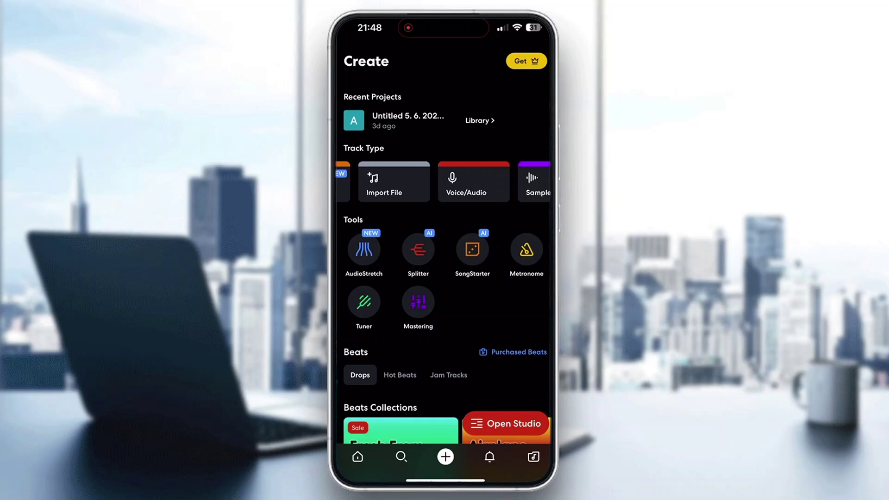
{"action": "scroll", "coordinate": [445, 182], "scroll_direction": "left", "scroll_amount": 1}
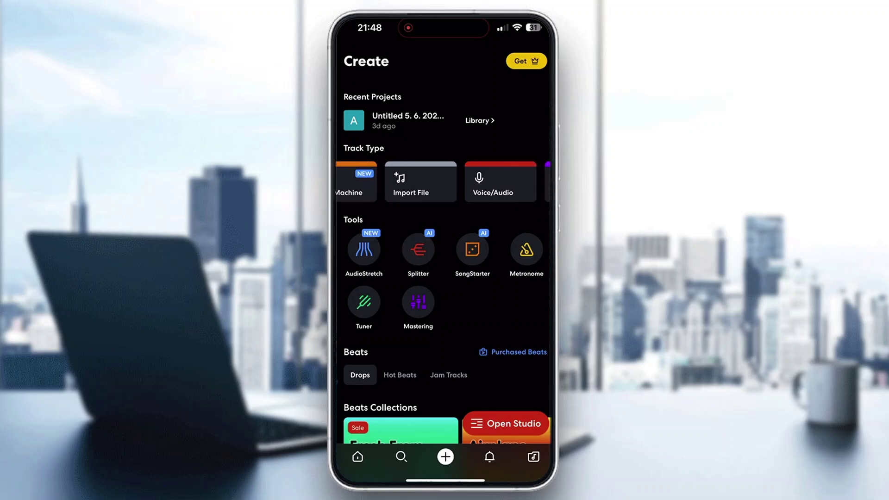
{"action": "scroll", "coordinate": [445, 183], "scroll_direction": "left", "scroll_amount": 1}
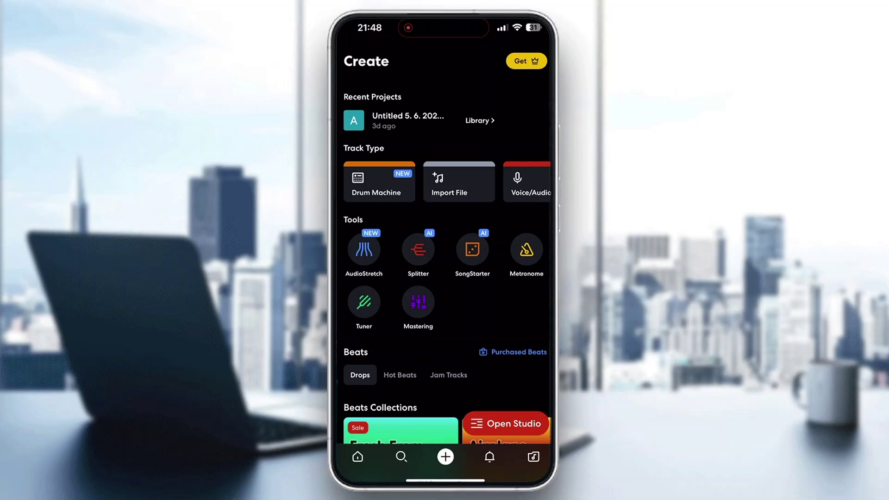
Open the Untitled project in the Studio to show 'fight or be forgotten'.
{"action": "left_click", "coordinate": [393, 121]}
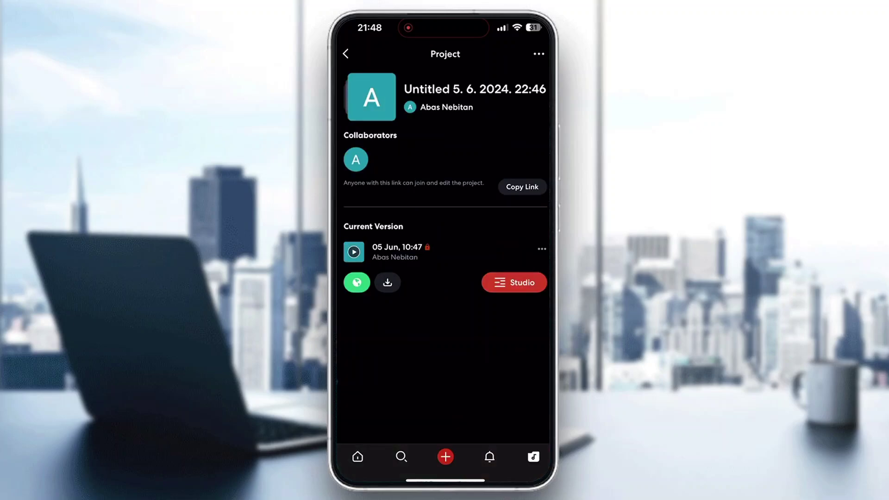
{"action": "left_click", "coordinate": [515, 282]}
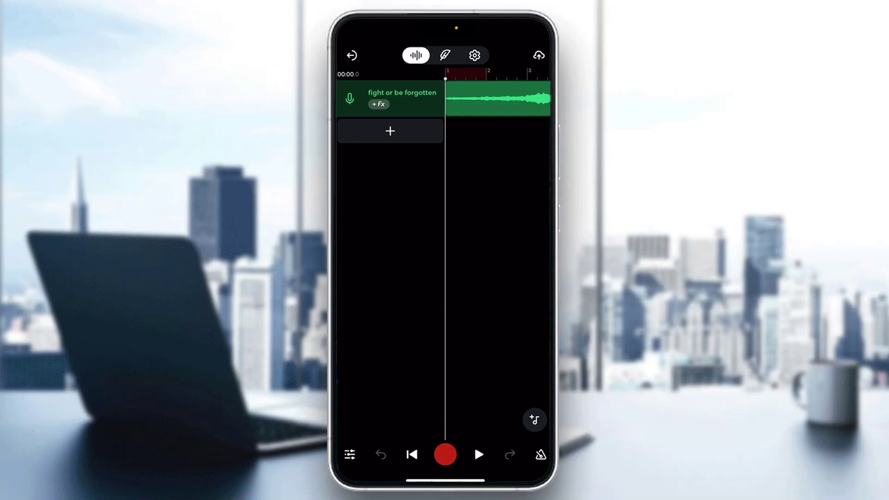
{"action": "left_click", "coordinate": [538, 55]}
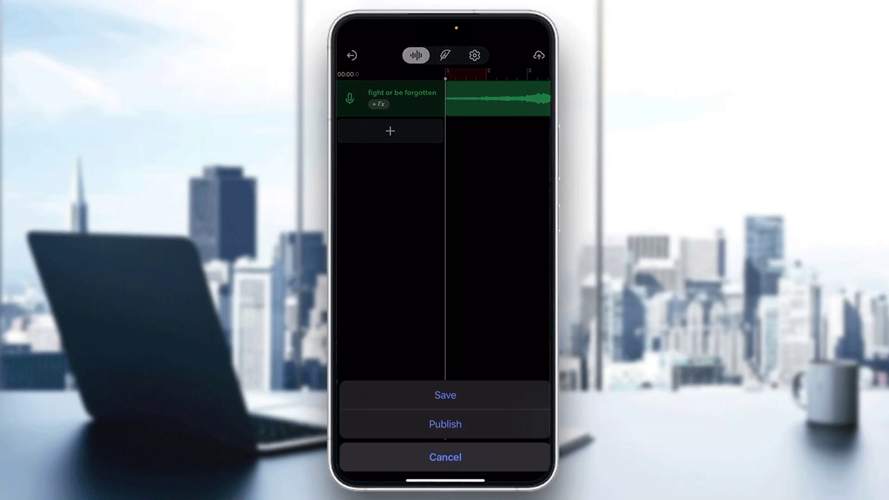
{"action": "left_click", "coordinate": [445, 421]}
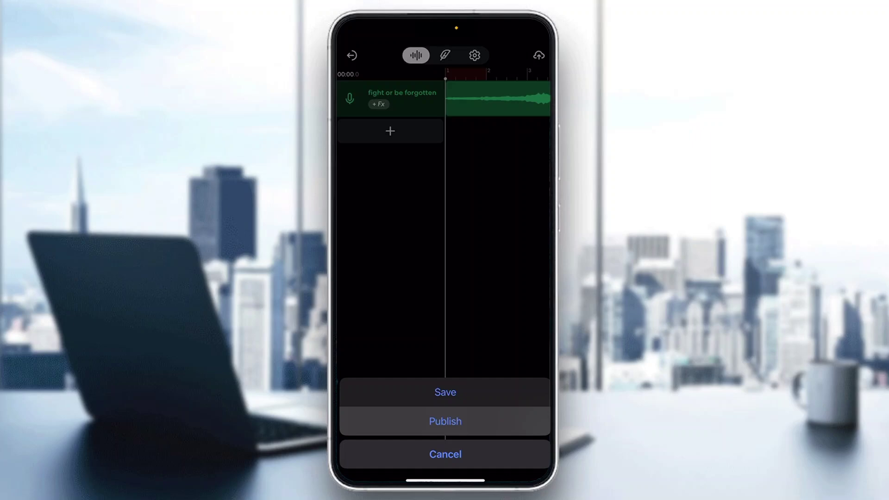
{"action": "left_click", "coordinate": [446, 393]}
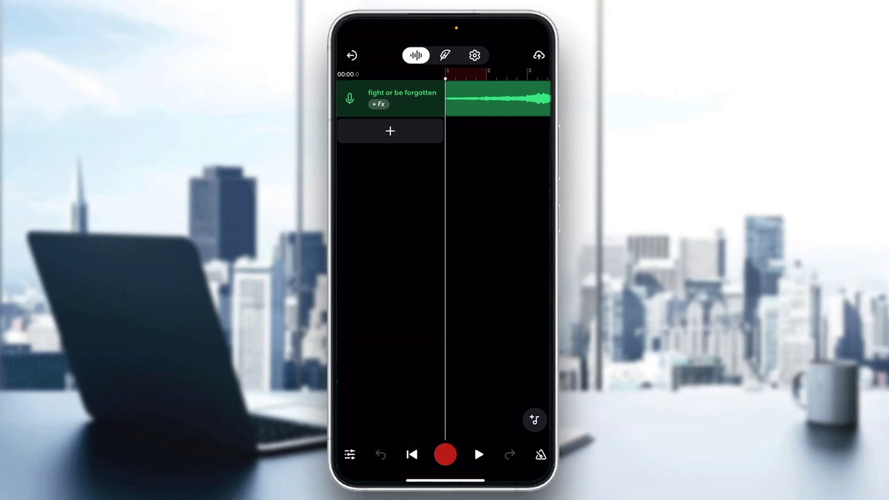
Choose Publish from the cloud icon's menu to publish the track as a new revision.
{"action": "left_click", "coordinate": [540, 55]}
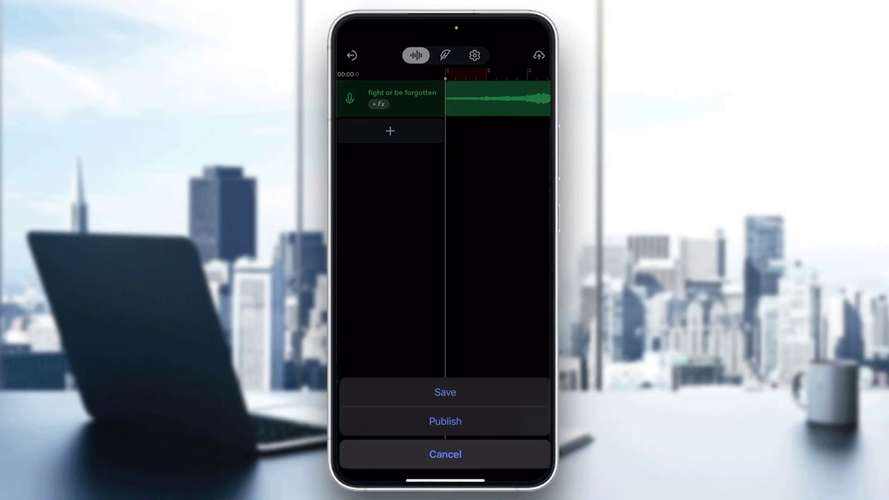
{"action": "left_click", "coordinate": [445, 421]}
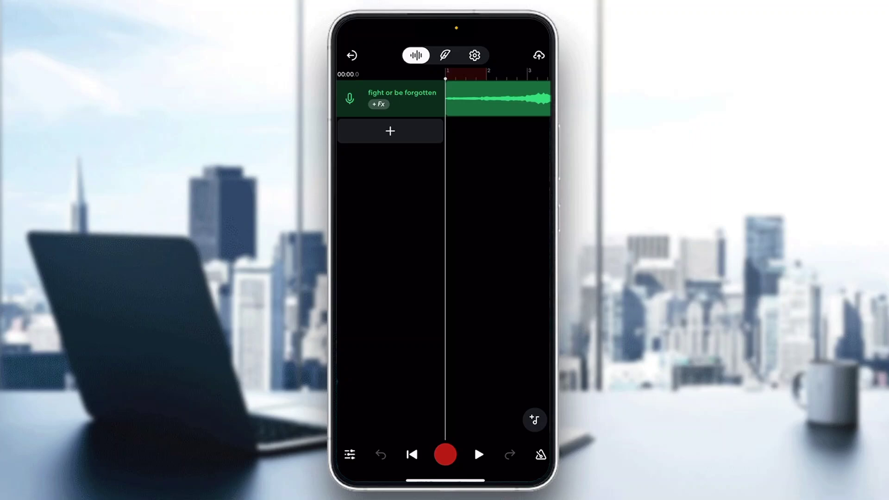